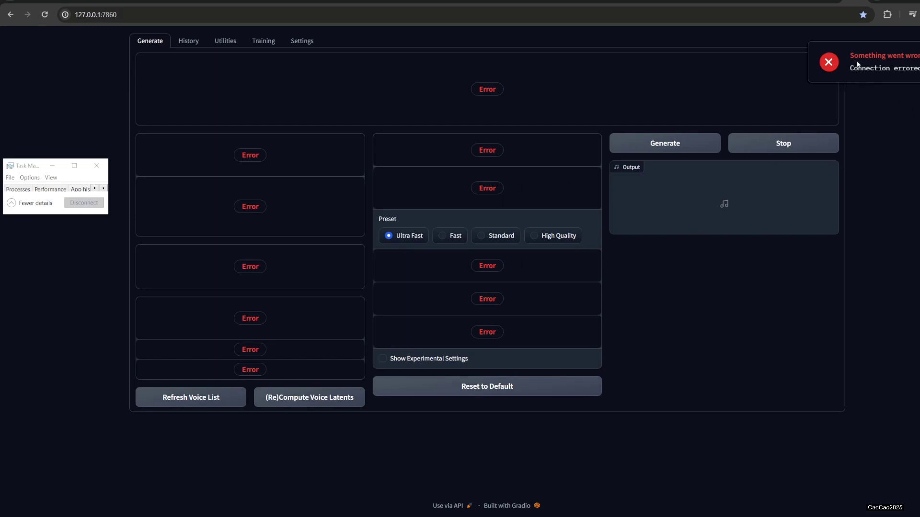
Reload the voice-cloning page and set the voice to 'random'
{"action": "left_click", "coordinate": [42, 16]}
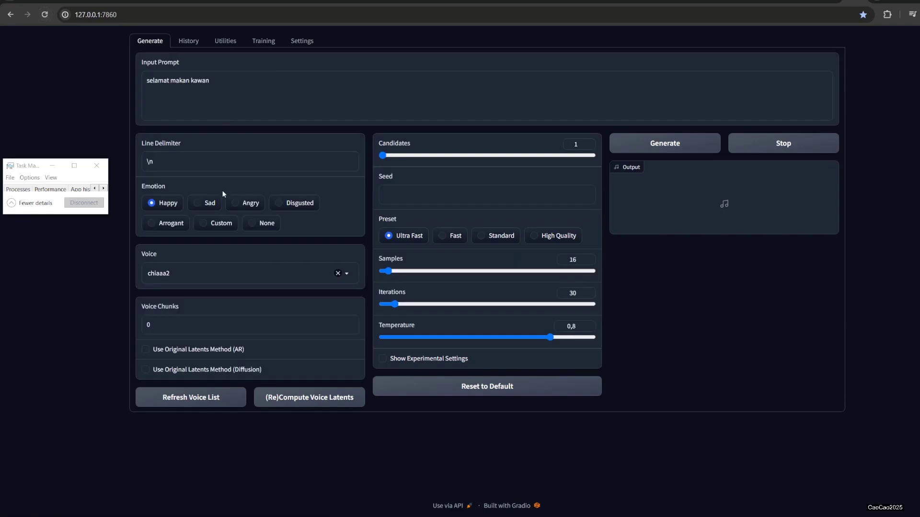
{"action": "left_click", "coordinate": [346, 274]}
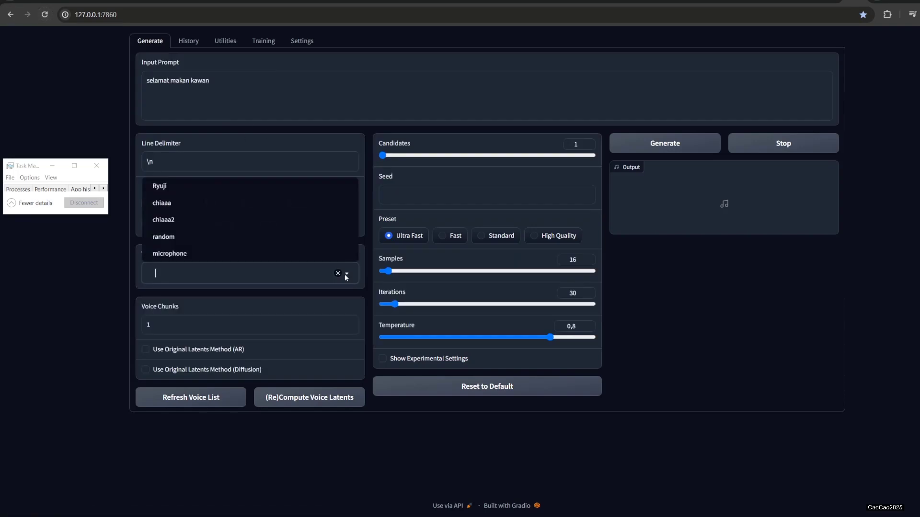
{"action": "left_click", "coordinate": [197, 238]}
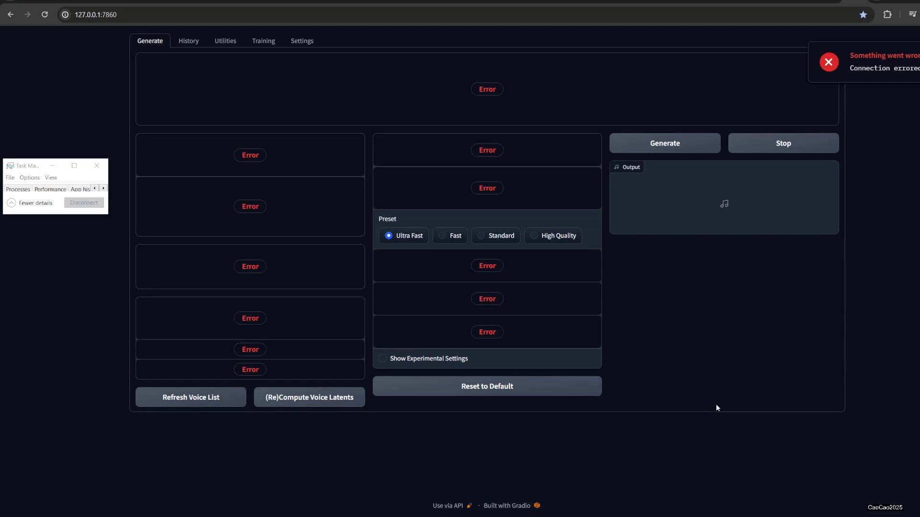
Copy the app's local URL, then open Kaspersky Free's Settings from its Home view
{"action": "left_click", "coordinate": [142, 23]}
{"action": "key", "text": "ctrl+c"}
{"action": "left_click", "coordinate": [65, 106]}
{"action": "key", "text": "alt+Tab"}
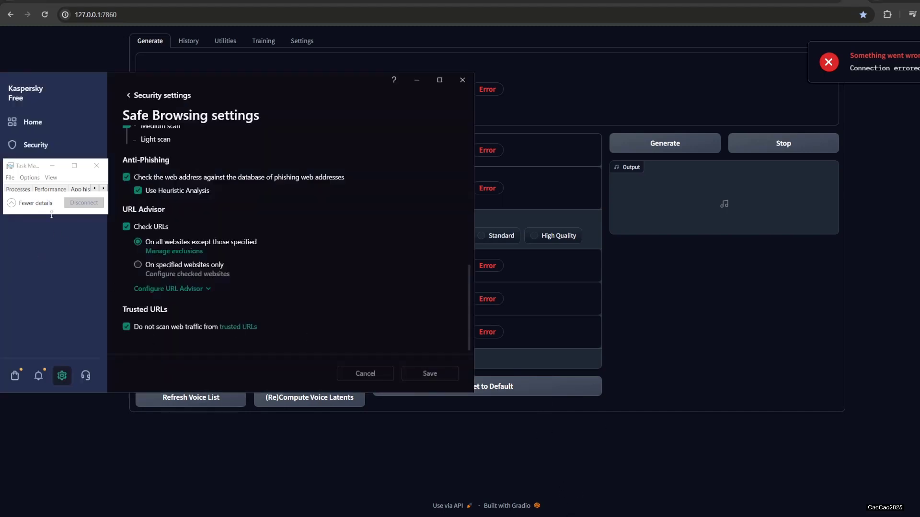
{"action": "left_click", "coordinate": [42, 122]}
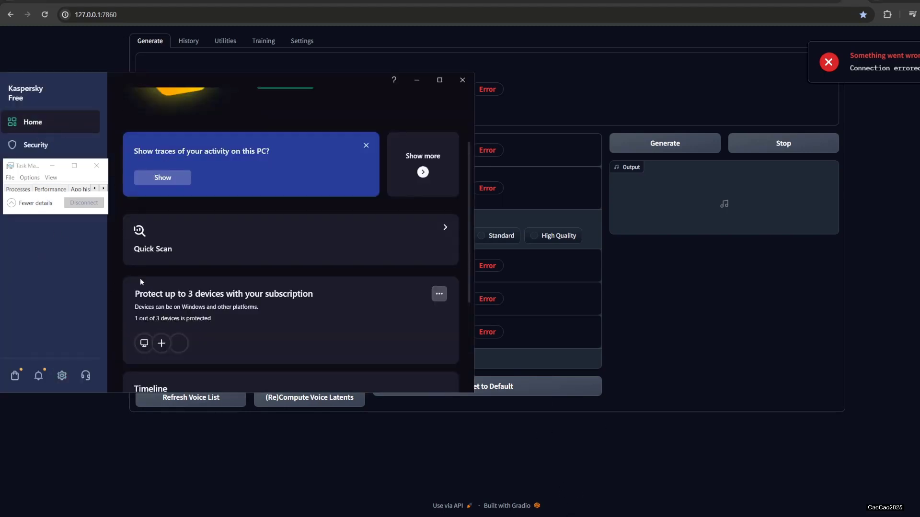
{"action": "left_click", "coordinate": [67, 375]}
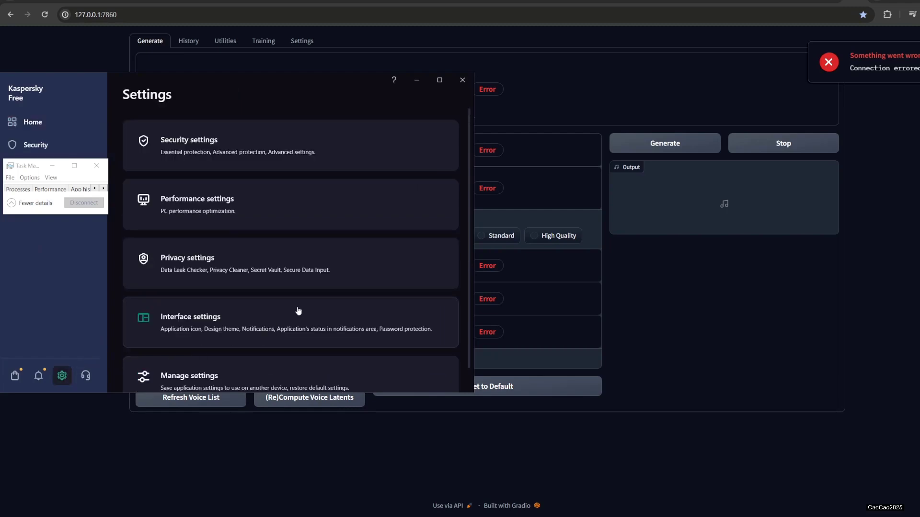
Open Security > Safe Browsing, expand Advanced Settings and open the trusted URLs list
{"action": "left_click", "coordinate": [245, 148]}
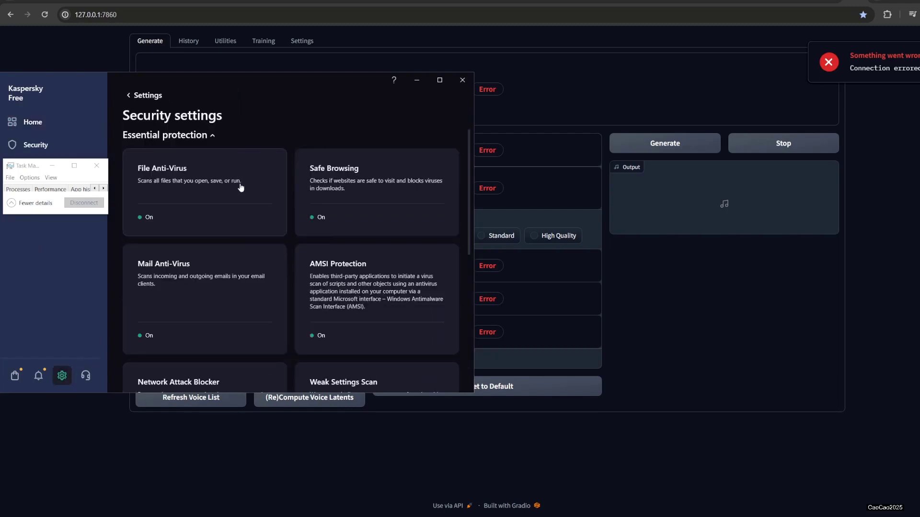
{"action": "left_click", "coordinate": [357, 178]}
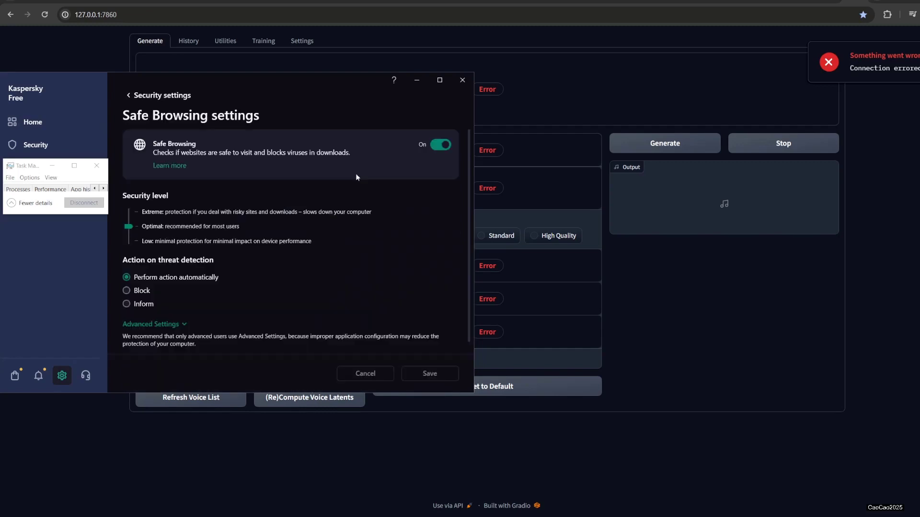
{"action": "scroll", "coordinate": [354, 288], "scroll_direction": "down", "scroll_amount": 1}
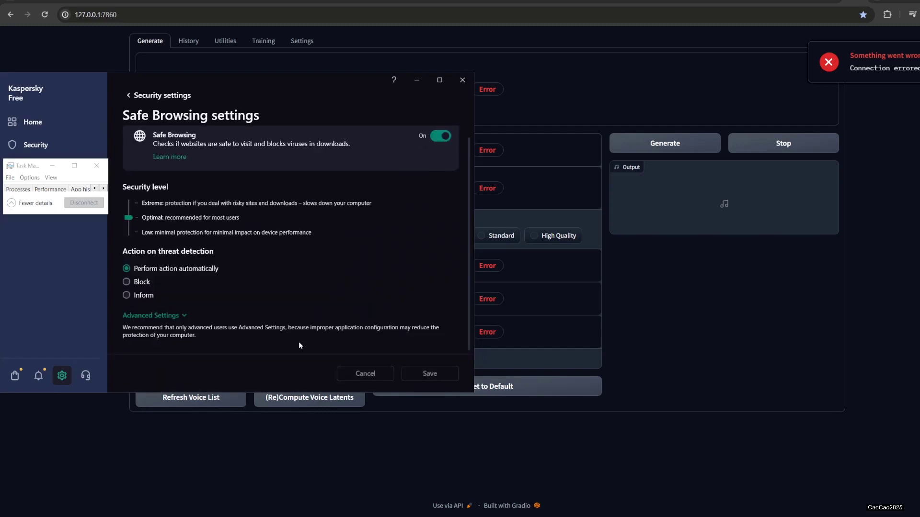
{"action": "left_click", "coordinate": [185, 317]}
{"action": "scroll", "coordinate": [186, 320], "scroll_direction": "down", "scroll_amount": 5}
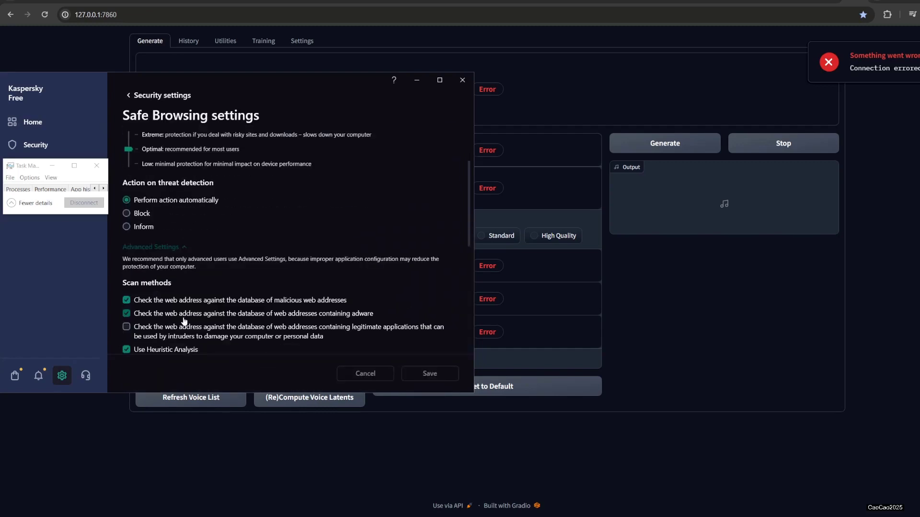
{"action": "scroll", "coordinate": [186, 321], "scroll_direction": "down", "scroll_amount": 5}
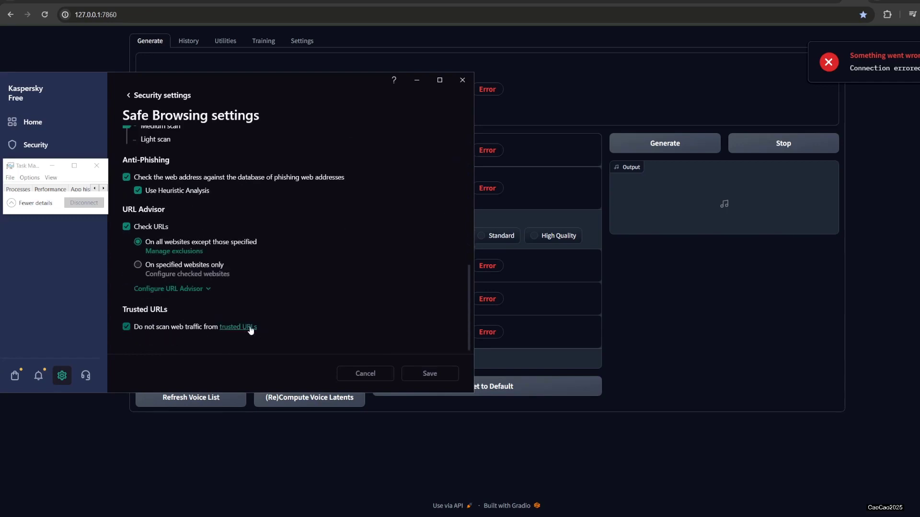
{"action": "left_click", "coordinate": [248, 328]}
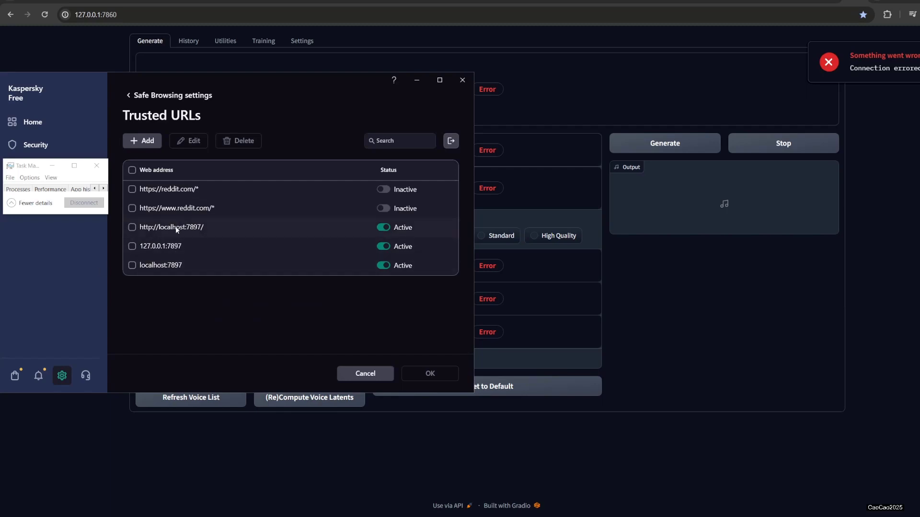
Add 127.0.0.1:7860 as a trusted URL, trimming the pasted address
{"action": "left_click", "coordinate": [145, 142]}
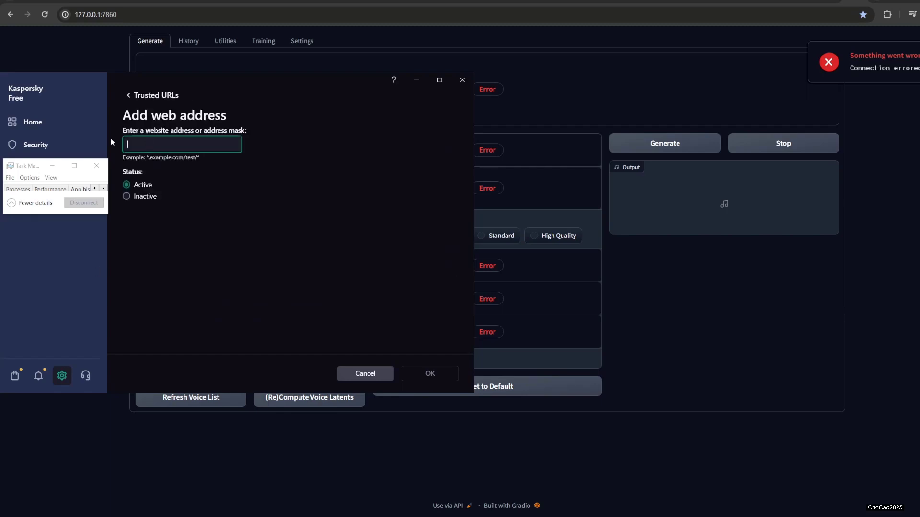
{"action": "key", "text": "ctrl+v"}
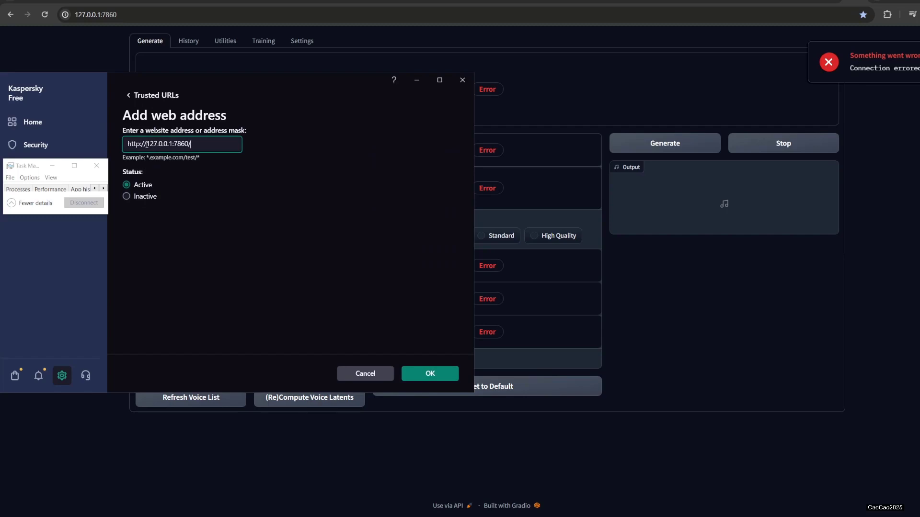
{"action": "key", "text": "BackSpace"}
{"action": "key", "text": "BackSpace"}
{"action": "key", "text": "BackSpace"}
{"action": "key", "text": "BackSpace"}
{"action": "key", "text": "BackSpace"}
{"action": "key", "text": "BackSpace"}
{"action": "key", "text": "BackSpace"}
{"action": "left_click", "coordinate": [175, 142]}
{"action": "key", "text": "BackSpace"}
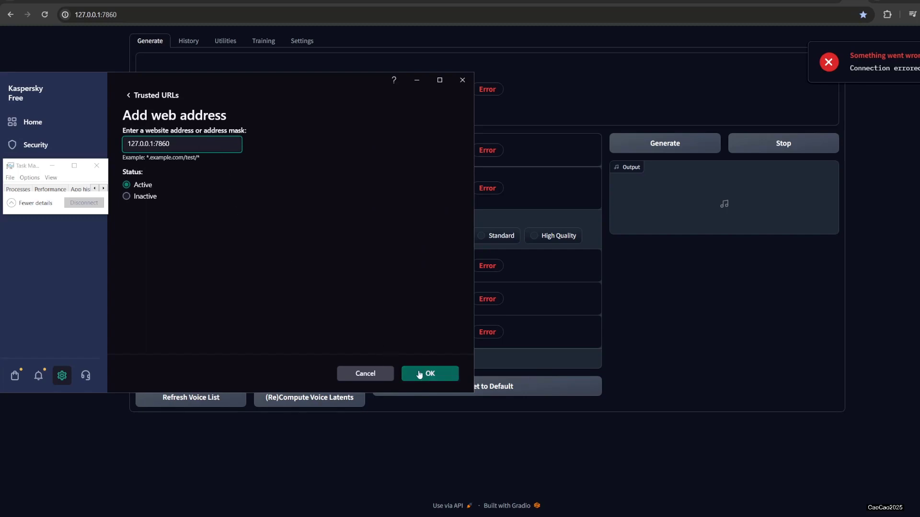
{"action": "left_click", "coordinate": [420, 376]}
{"action": "left_click", "coordinate": [144, 142]}
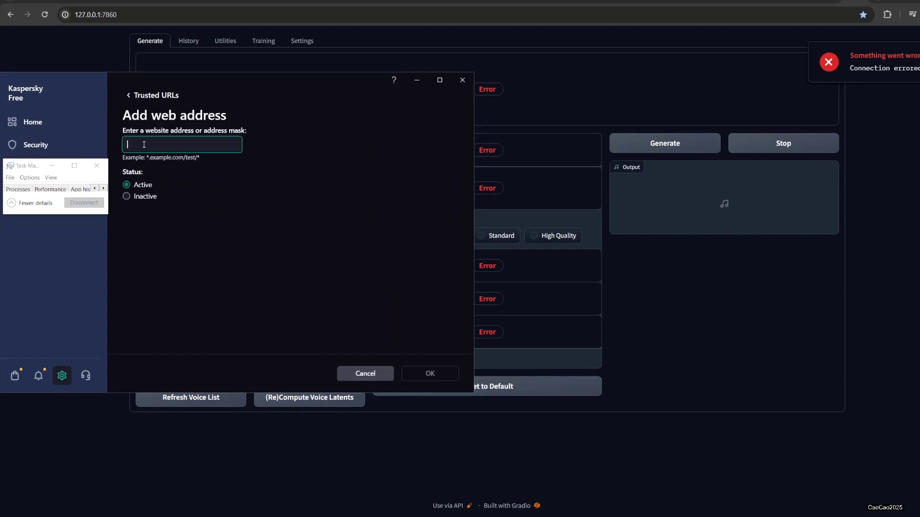
{"action": "key", "text": "ctrl+v"}
{"action": "left_click", "coordinate": [434, 376]}
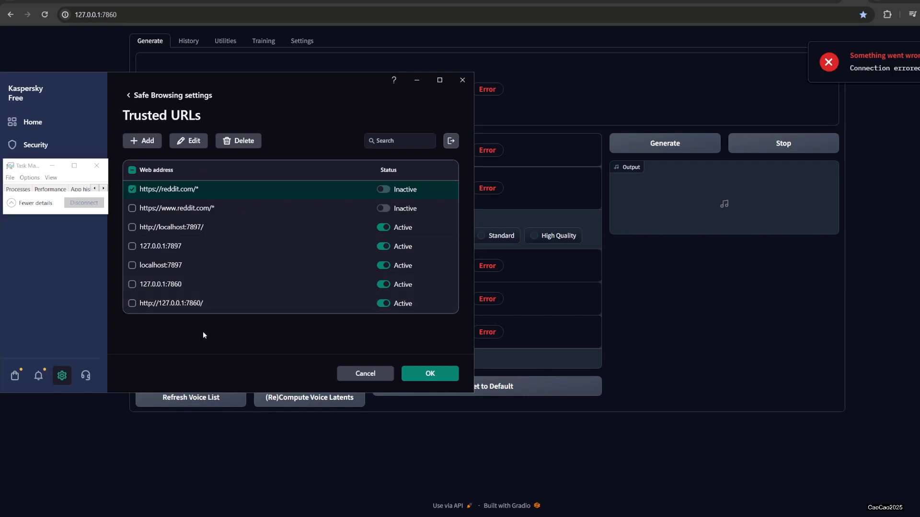
{"action": "left_click", "coordinate": [403, 379]}
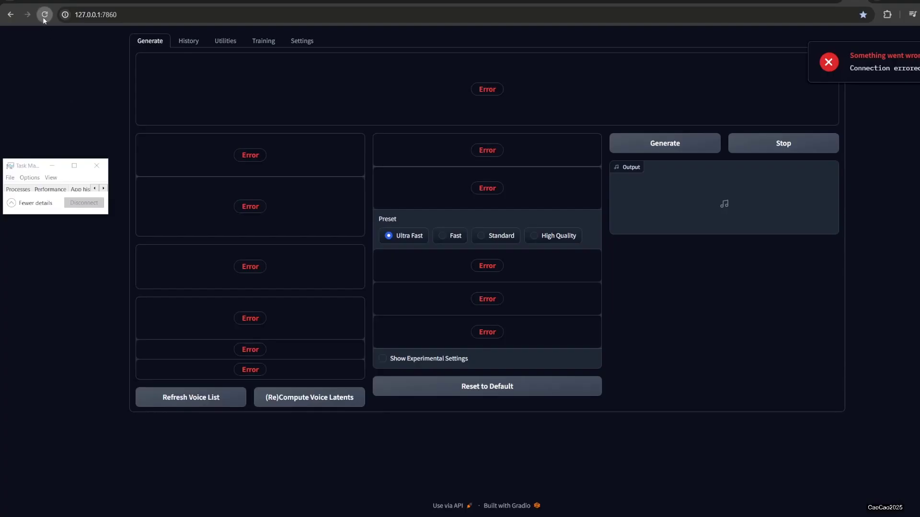
Reload the app, choose the 'random' voice, and select the existing prompt text
{"action": "left_click", "coordinate": [44, 16]}
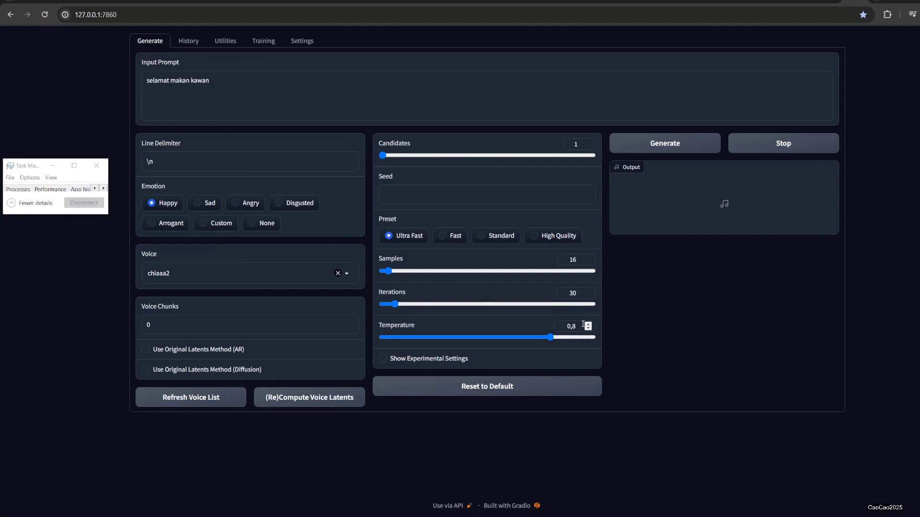
{"action": "left_click", "coordinate": [347, 275]}
{"action": "left_click", "coordinate": [206, 237]}
{"action": "left_click_drag", "start_coordinate": [263, 84], "coordinate": [7, 78]}
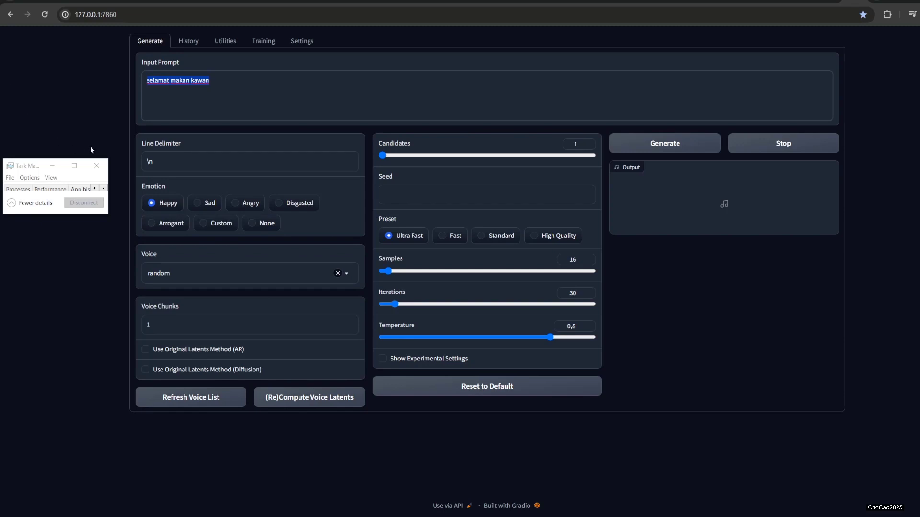
Enter the prompt "what the hell, i don't understand" with seed 2 and generate
{"action": "type", "text": "what"}
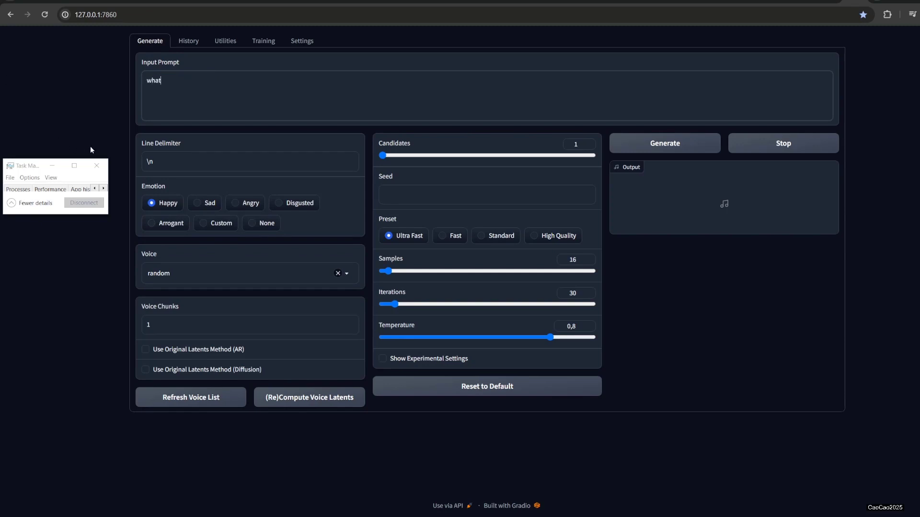
{"action": "type", "text": " the hell, i don;t"}
{"action": "key", "text": "BackSpace"}
{"action": "type", "text": "'t understand"}
{"action": "type", "text": "2"}
{"action": "left_click", "coordinate": [684, 145]}
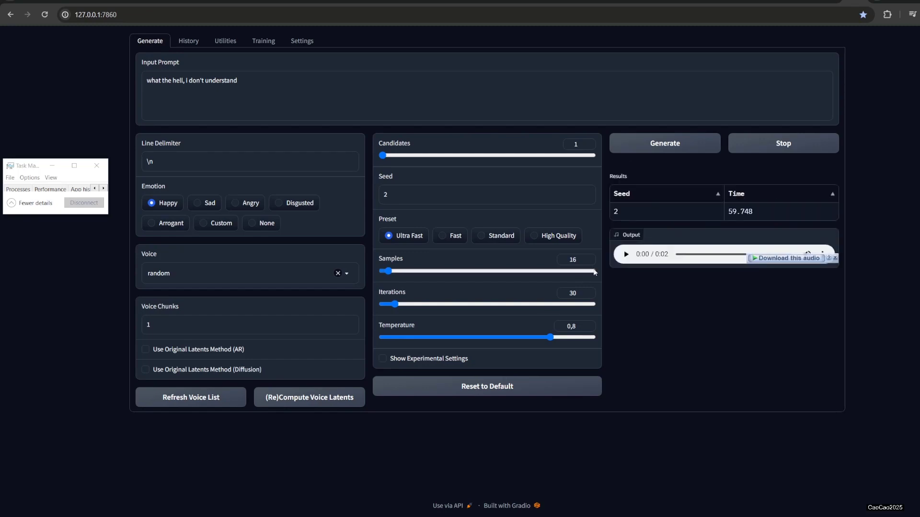
Play the 2-second Output clip, dismiss the download overlay, and replay it
{"action": "left_click", "coordinate": [626, 254]}
{"action": "left_click", "coordinate": [834, 257]}
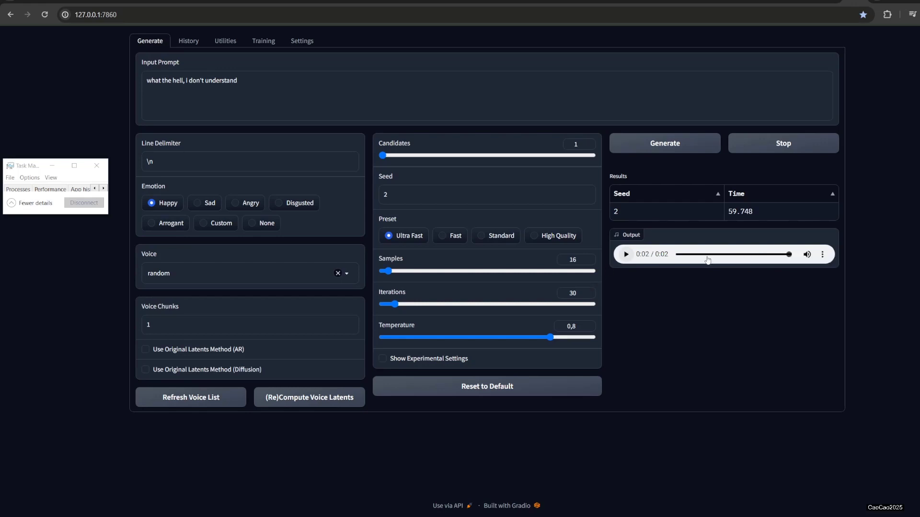
{"action": "left_click", "coordinate": [625, 255]}
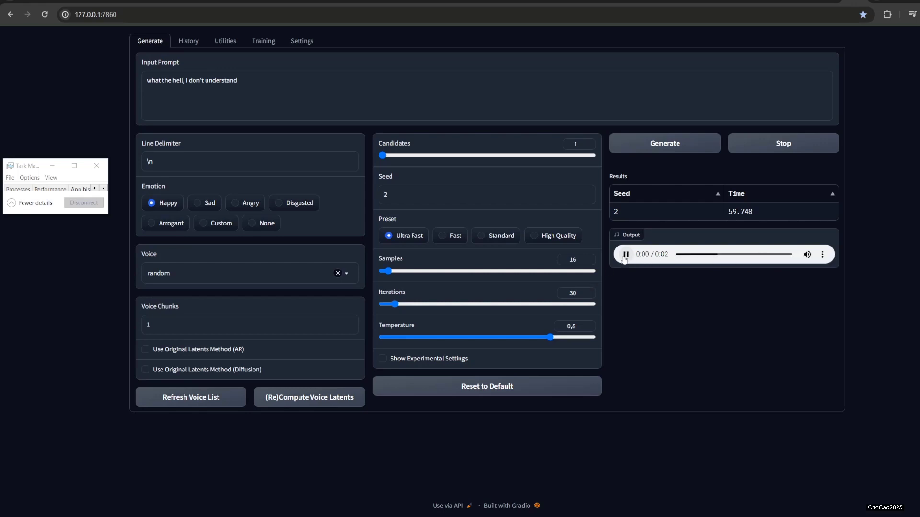